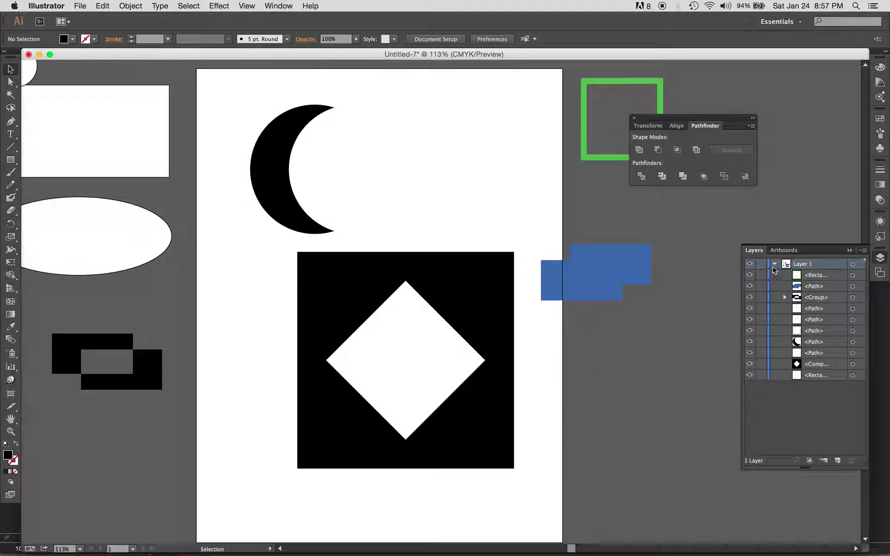
Collapse and re-expand Layer 1, then open its <Group> to list the two paths inside.
left_click(774, 264)
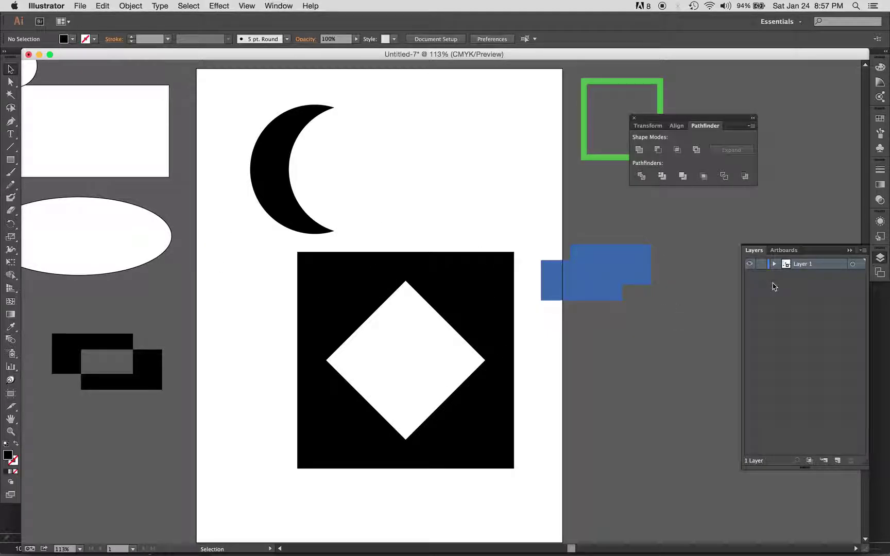
left_click(774, 264)
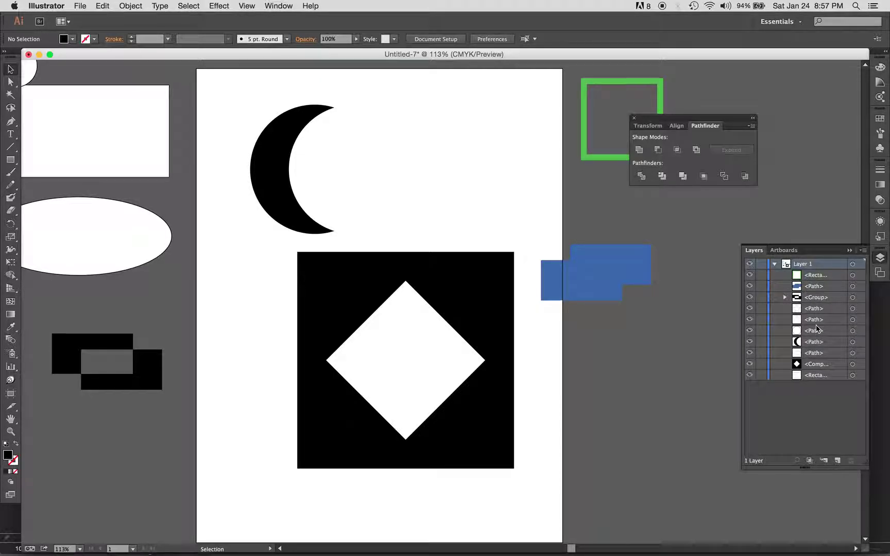
left_click(784, 298)
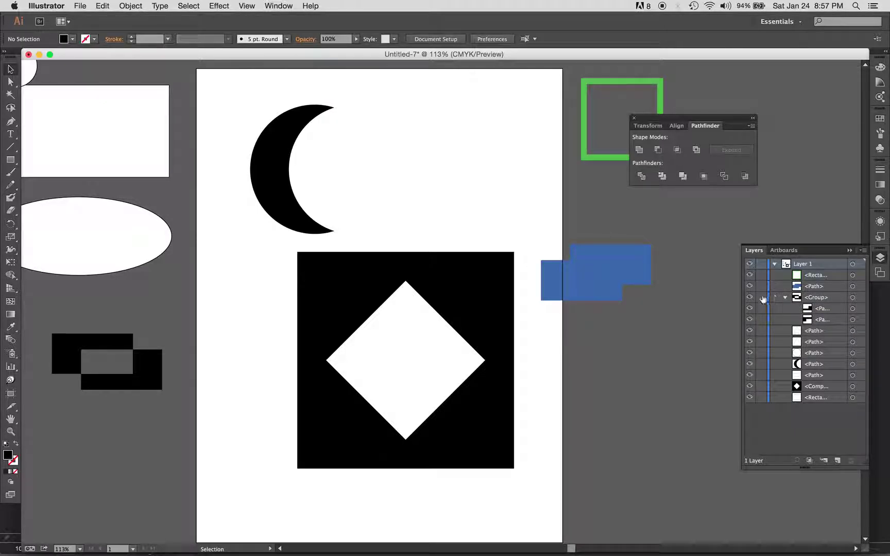
Select the black two-rectangle group, fold <Group> and Layer 1, re-expand Layer 1 and select the compound path.
left_click(859, 297)
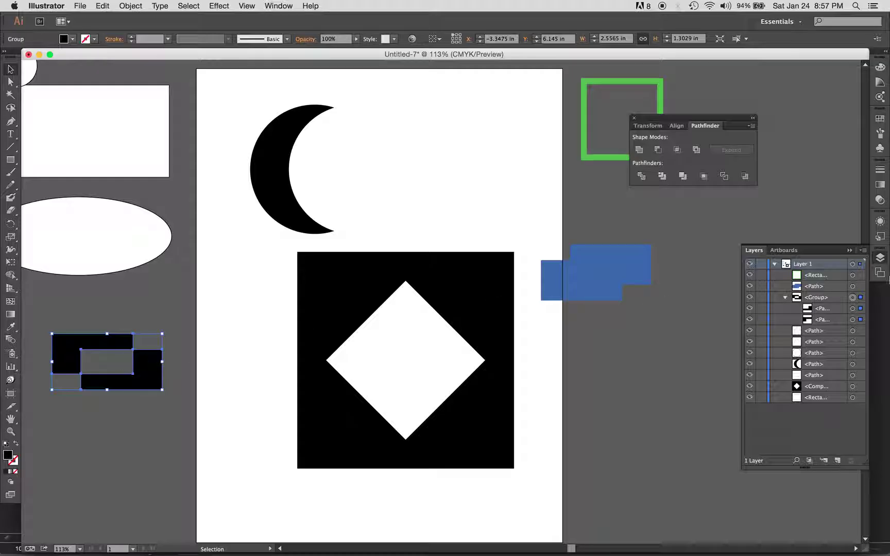
left_click(784, 298)
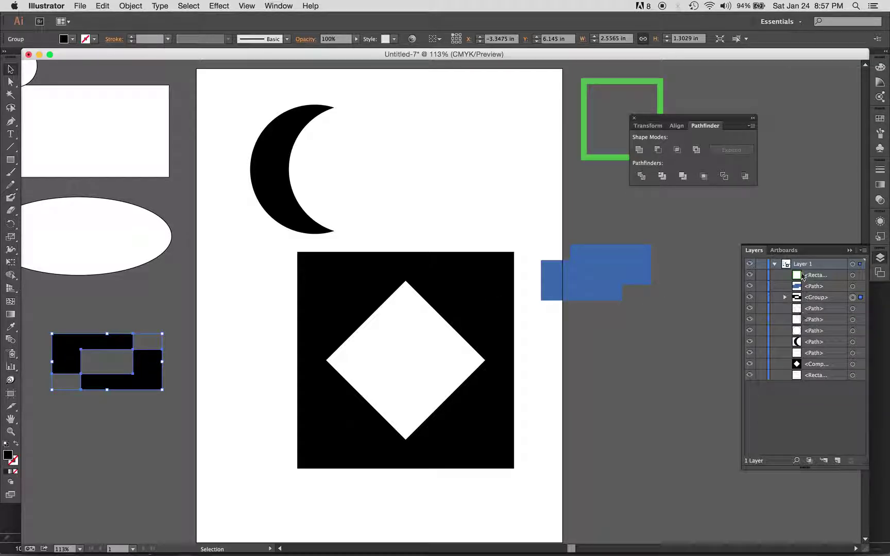
left_click(775, 264)
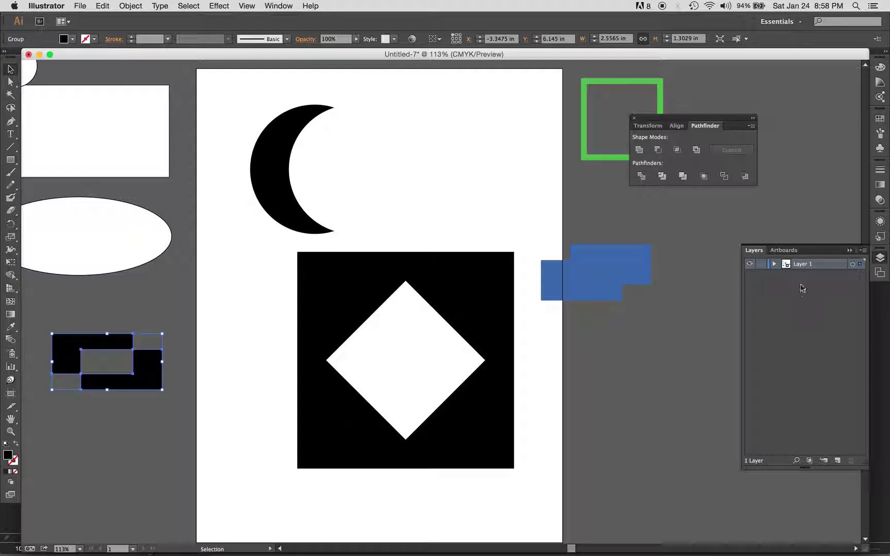
left_click(774, 264)
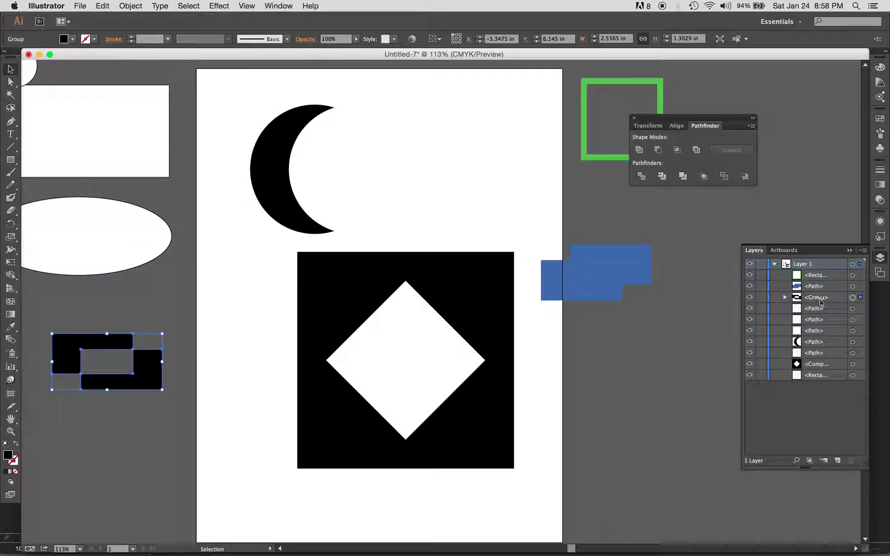
left_click(814, 365)
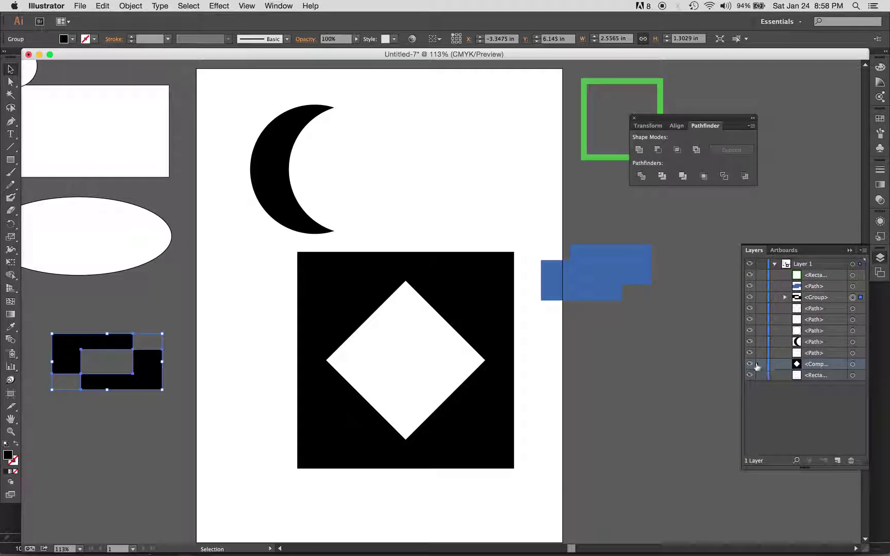
Drag the diamond-holed black square over the blue shapes and reorder the blue path below it.
left_click(750, 365)
left_click(750, 364)
left_click_drag(809, 364, 813, 370)
left_click(443, 433)
left_click_drag(423, 443, 582, 362)
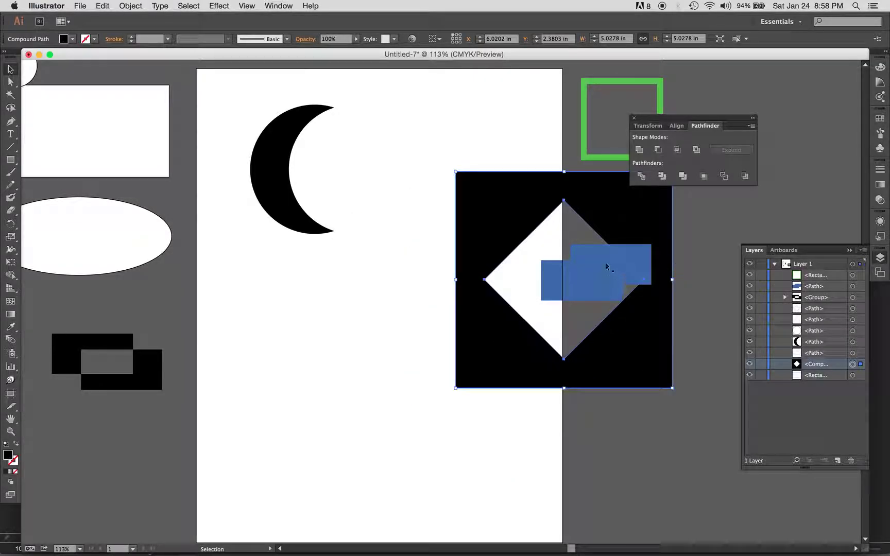
left_click(581, 258)
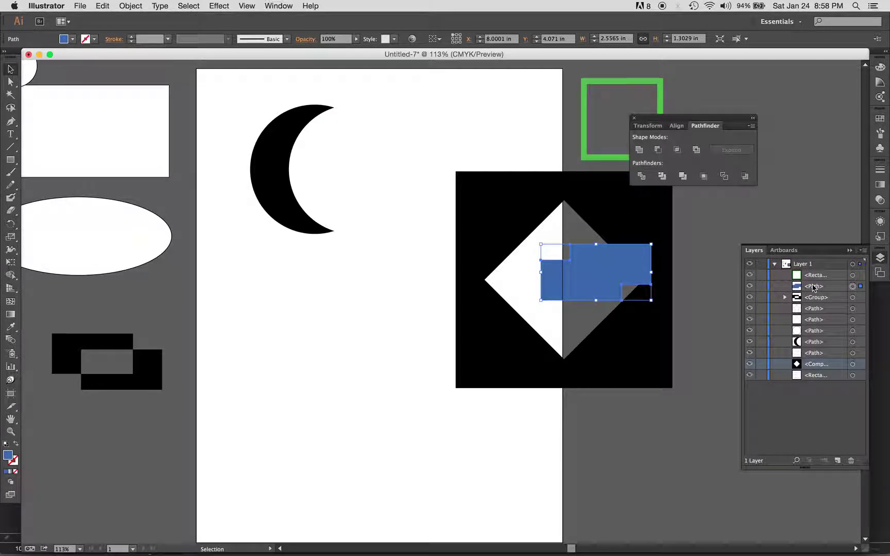
left_click_drag(813, 288, 820, 373)
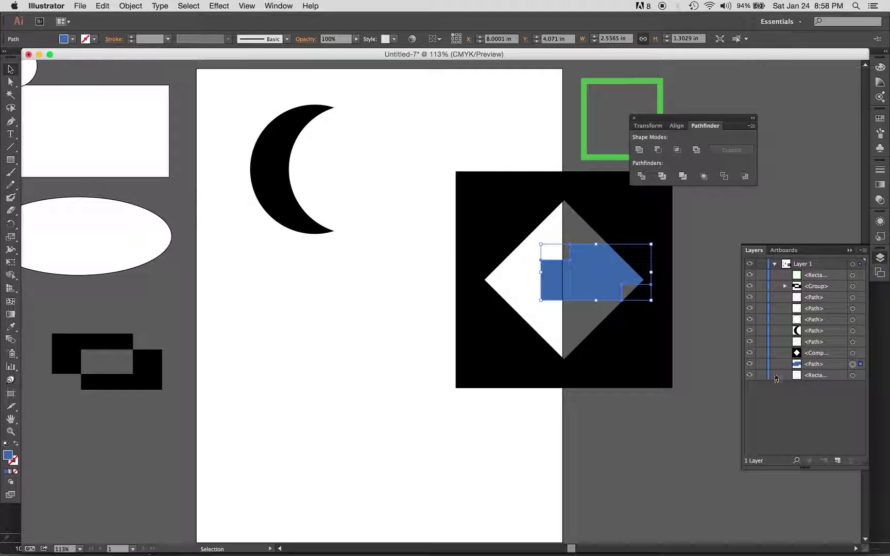
Send the blue shape backward one step via Object > Arrange, then bring it forward again.
left_click(131, 6)
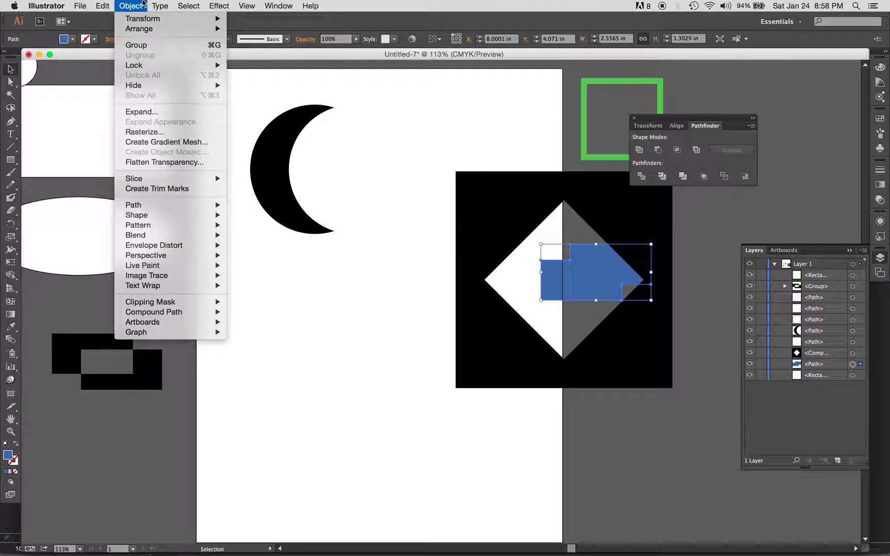
mouse_move(144, 32)
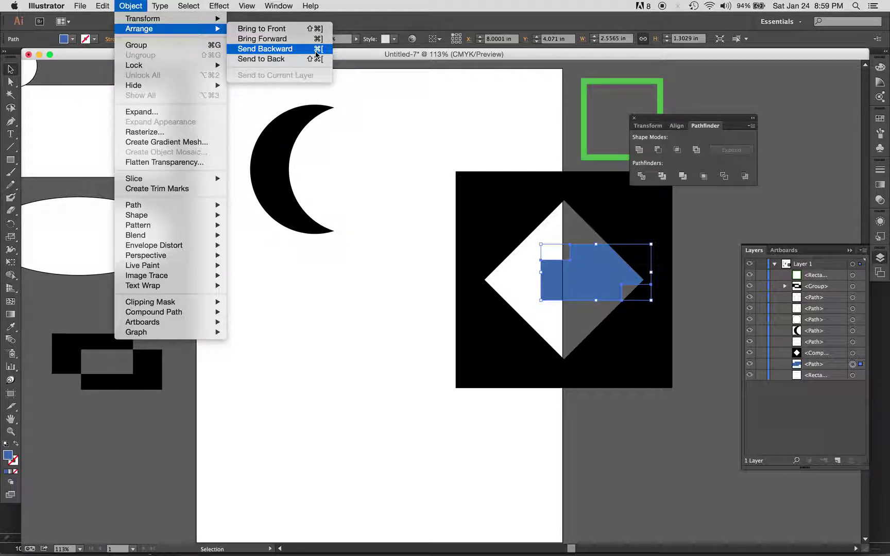
left_click(316, 53)
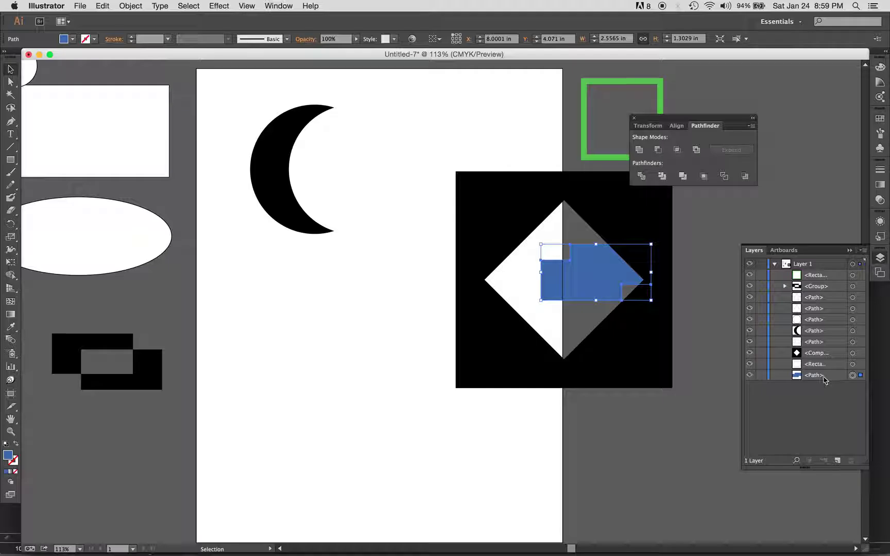
left_click(142, 5)
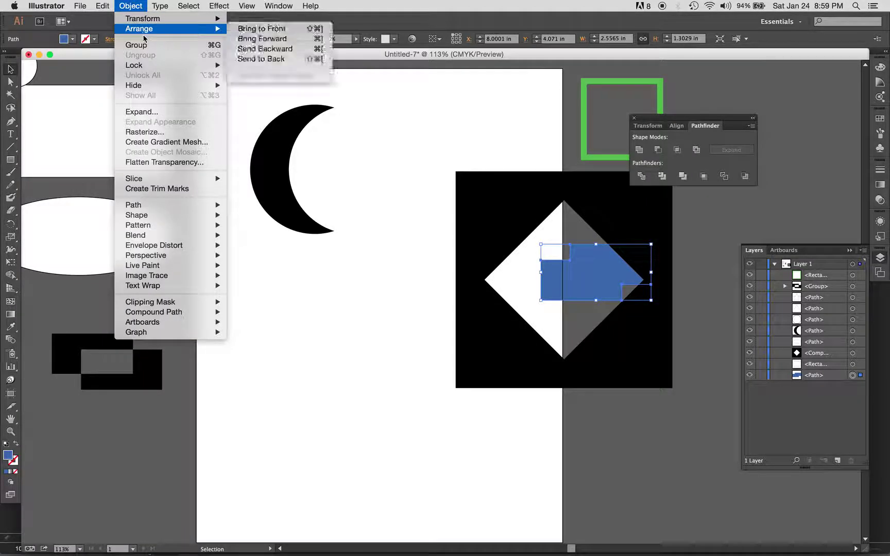
mouse_move(211, 29)
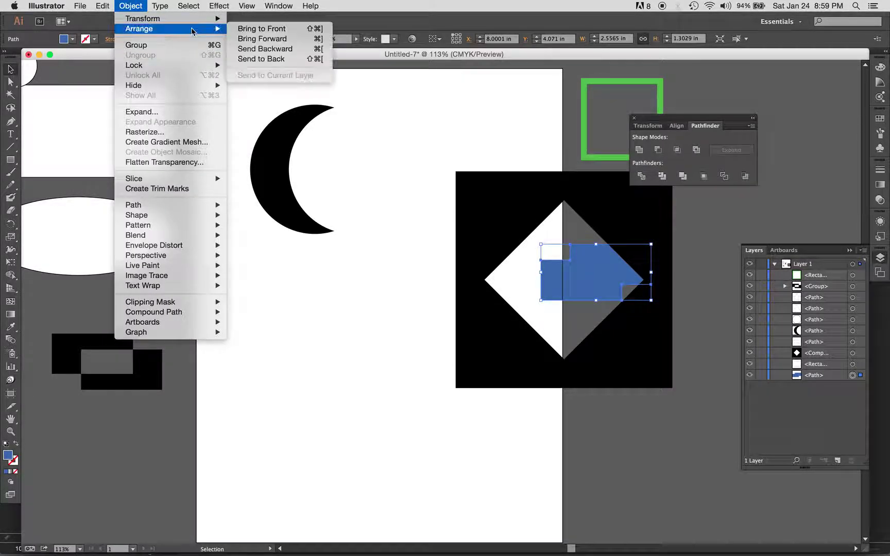
left_click(297, 39)
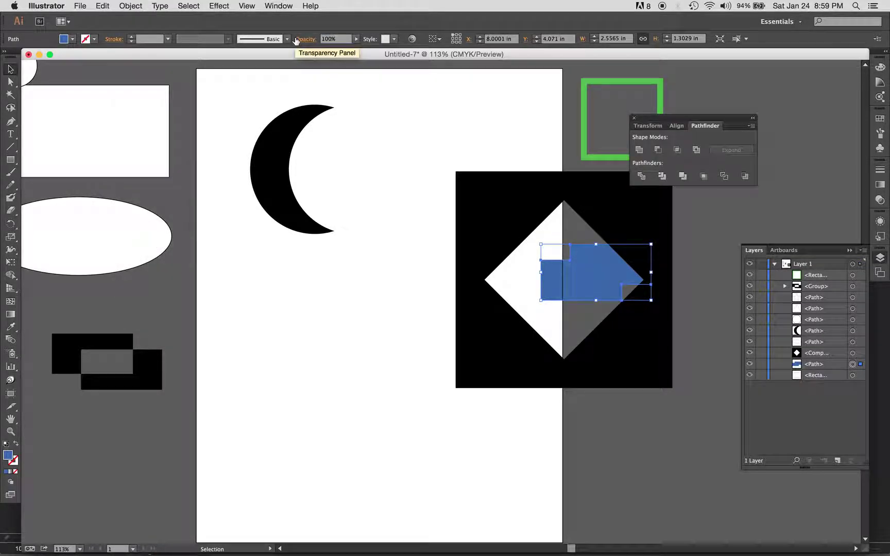
key("super+bracketright")
key("super+bracketright")
key("super+bracketright")
key("super+bracketright")
key("super+bracketright")
key("super+bracketright")
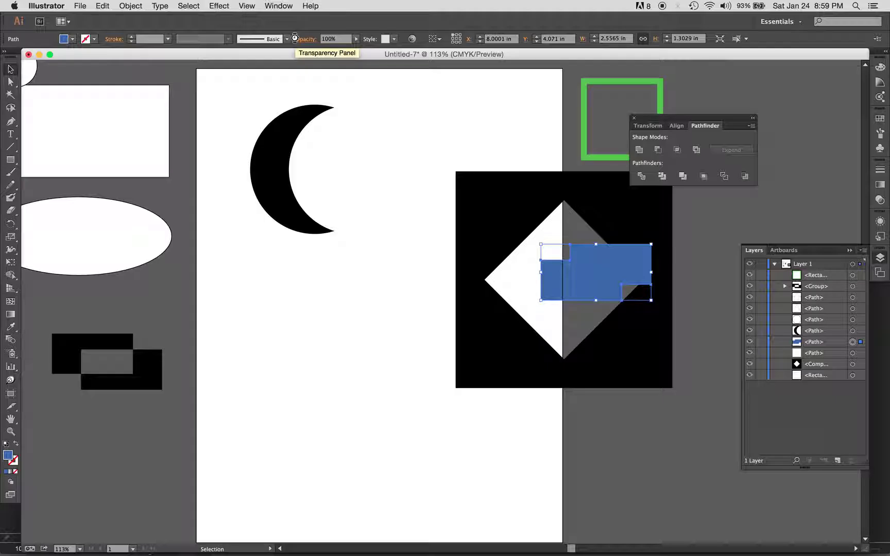
key("super+bracketleft")
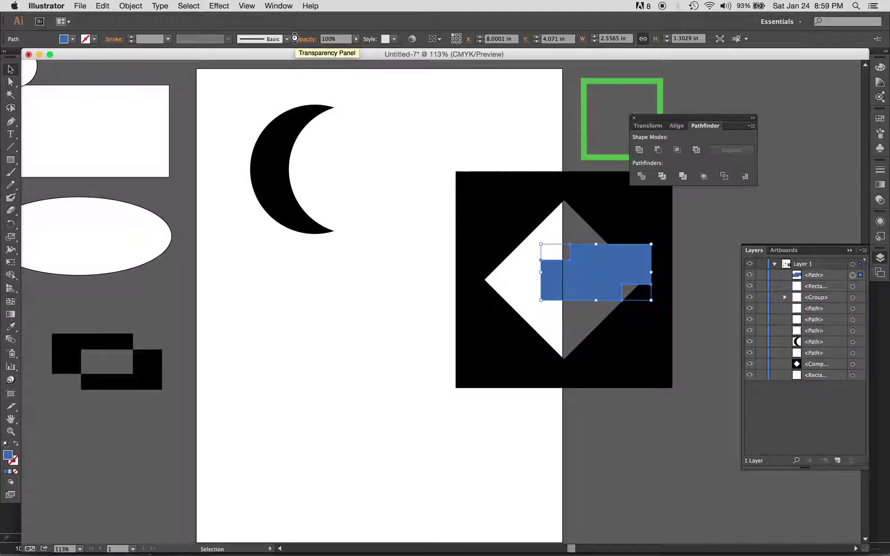
key("super+bracketleft")
key("super+bracketleft")
key("super+bracketleft")
key("super+bracketleft")
key("super+bracketleft")
key("super+bracketleft")
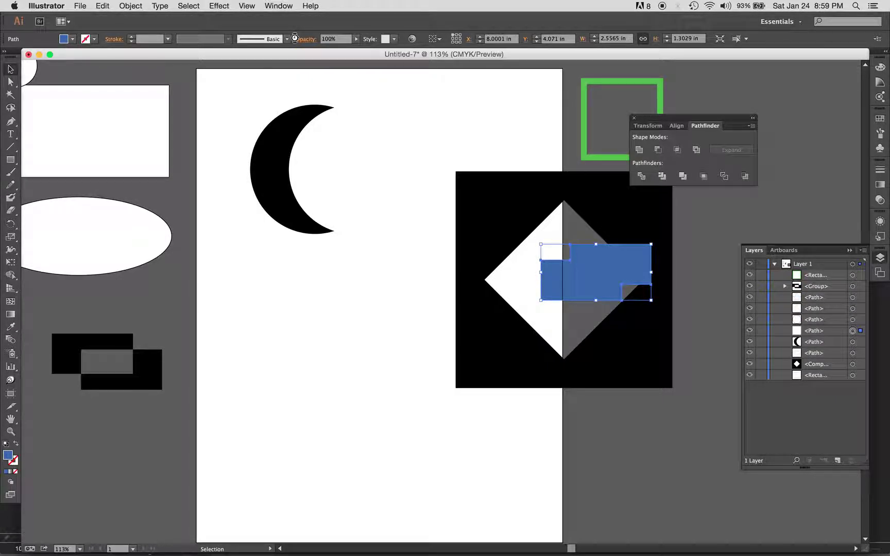
key("super+bracketright")
key("super+bracketright")
key("shift+super+bracketright")
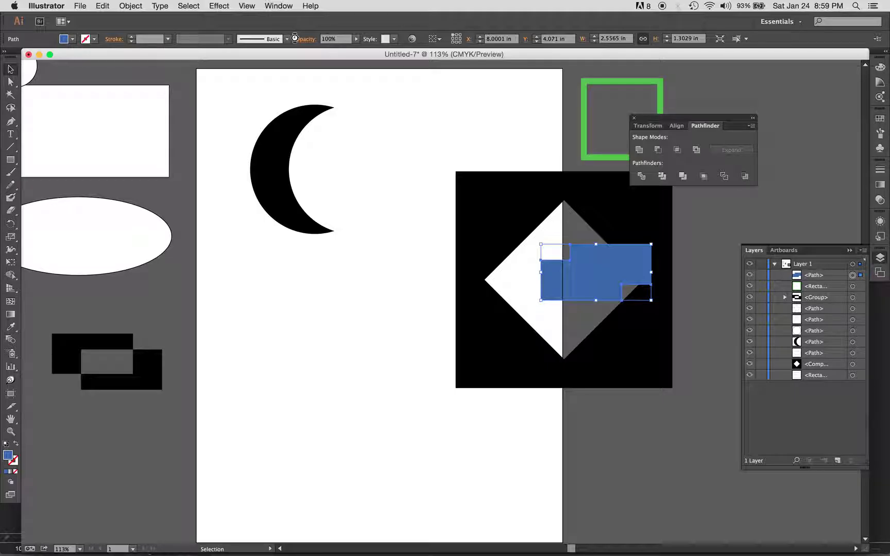
key("shift+super+bracketleft")
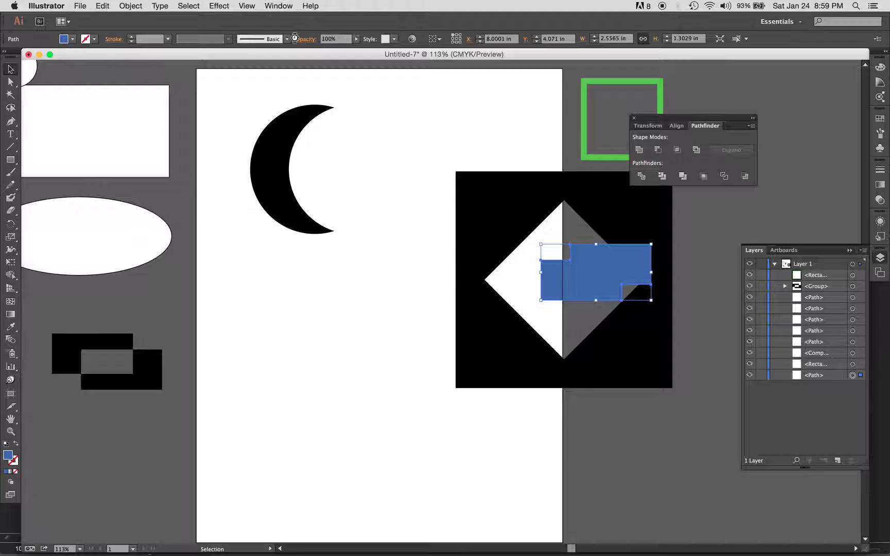
key("shift+super+bracketright")
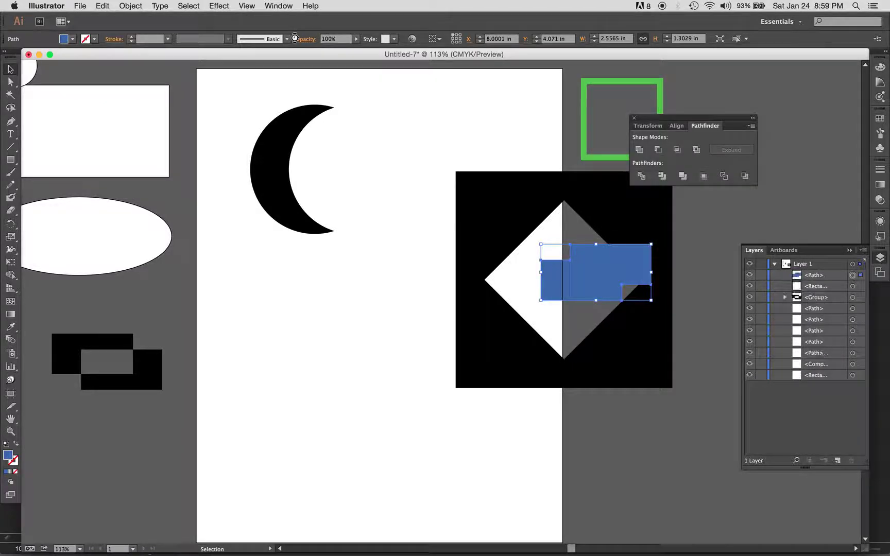
key("shift+super+bracketleft")
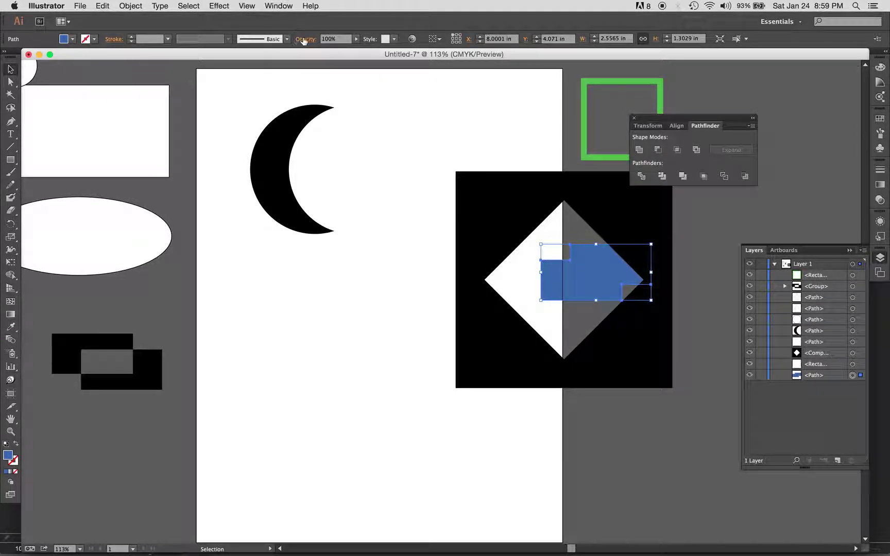
Box-select the diamond's anchor points with Direct Selection, then undo the accidental distortion.
left_click(774, 263)
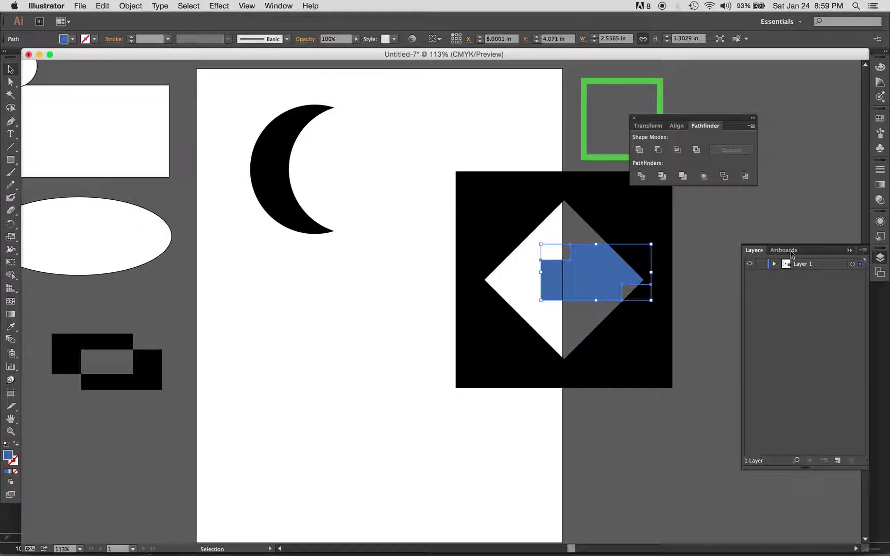
key("a")
left_click(627, 412)
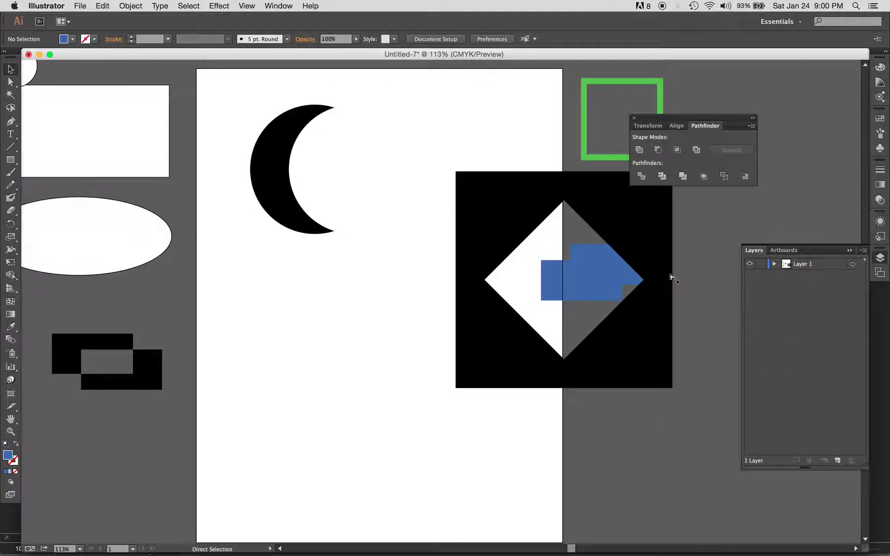
left_click_drag(673, 238, 531, 341)
left_click_drag(497, 298, 504, 361)
key("super+z")
Move the square and blue shape onto the page, then send the blue shape behind the square.
key("v")
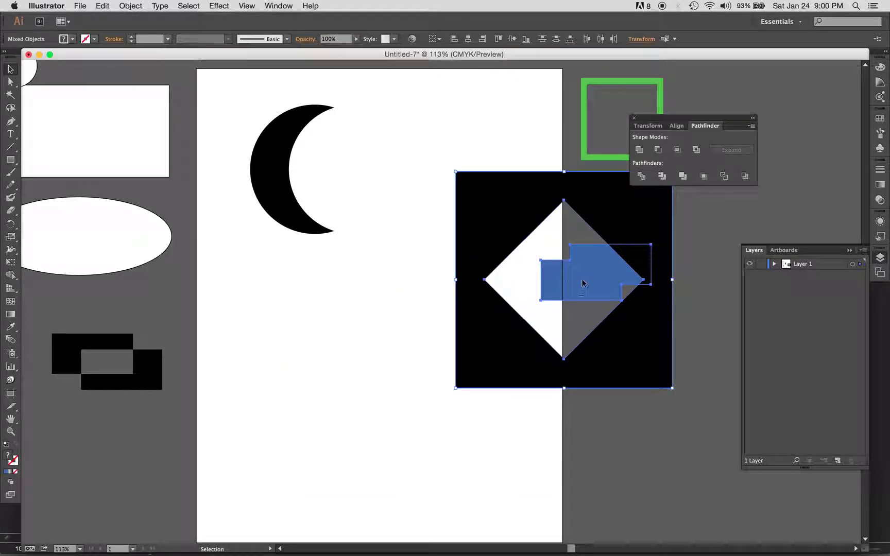
left_click_drag(582, 278, 374, 344)
left_click(527, 358)
left_click(380, 344, "super")
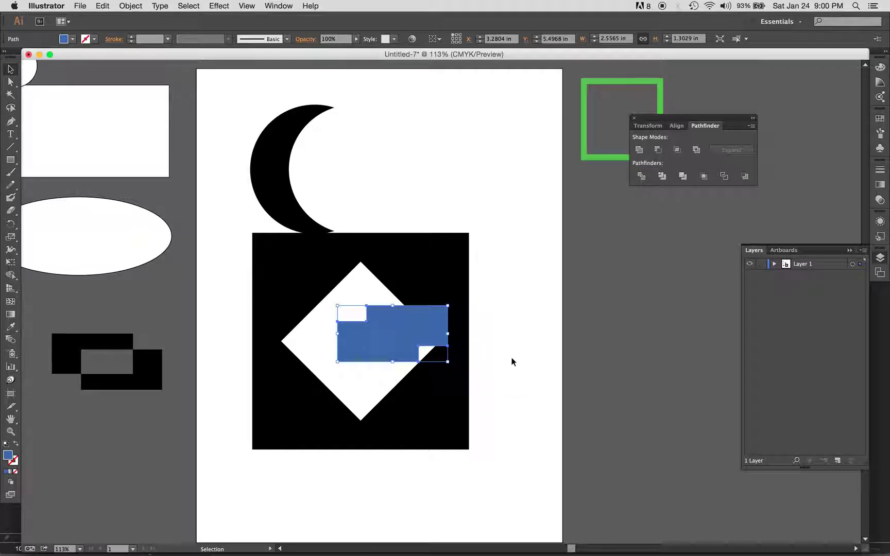
key("super")
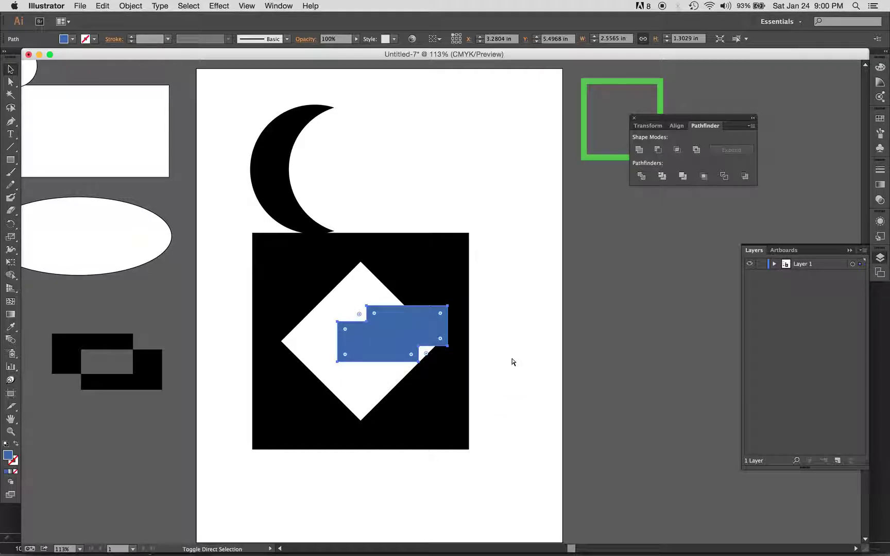
key("super+bracketleft")
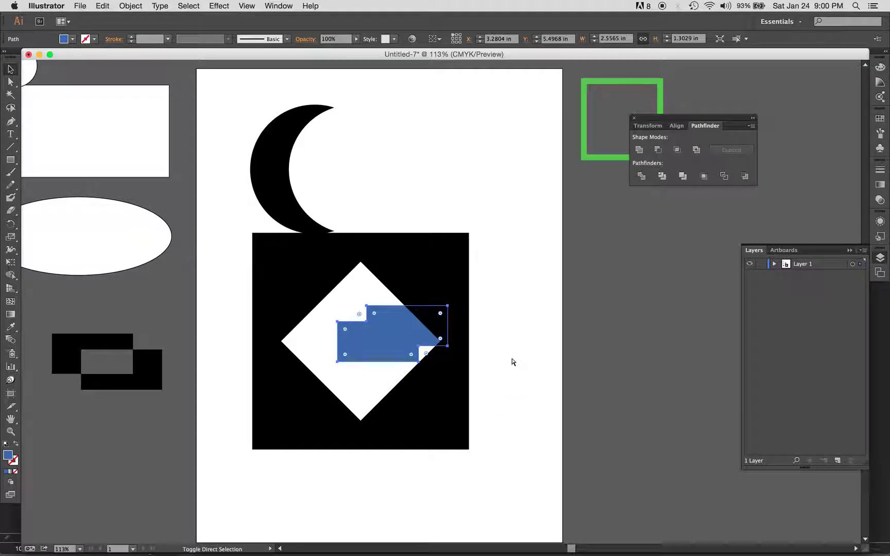
Move the black square and blue shape down-right together, then deselect everything.
left_click(478, 310)
left_click(446, 354)
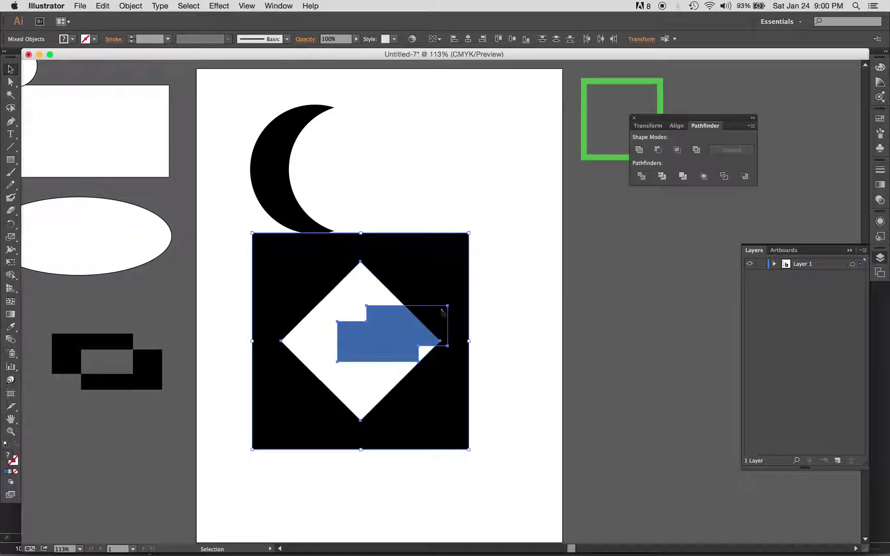
left_click_drag(447, 304, 483, 329)
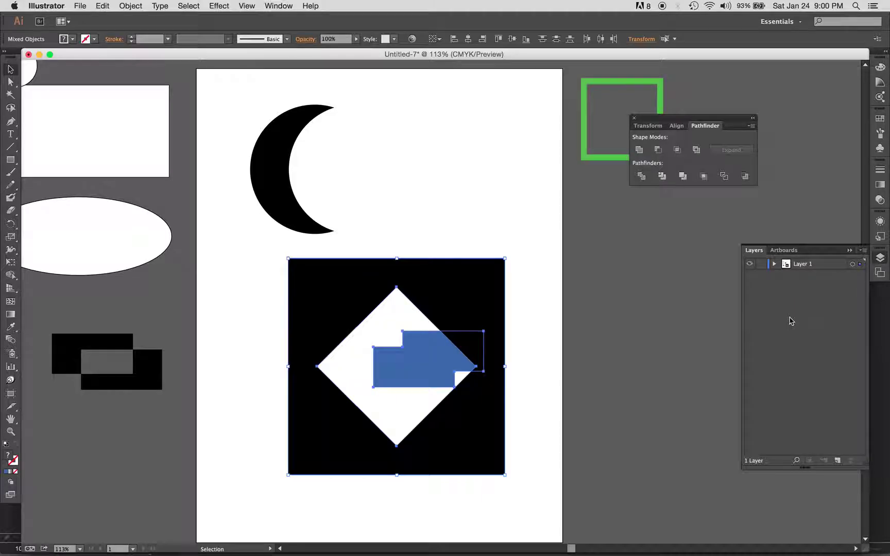
key("super")
key("a")
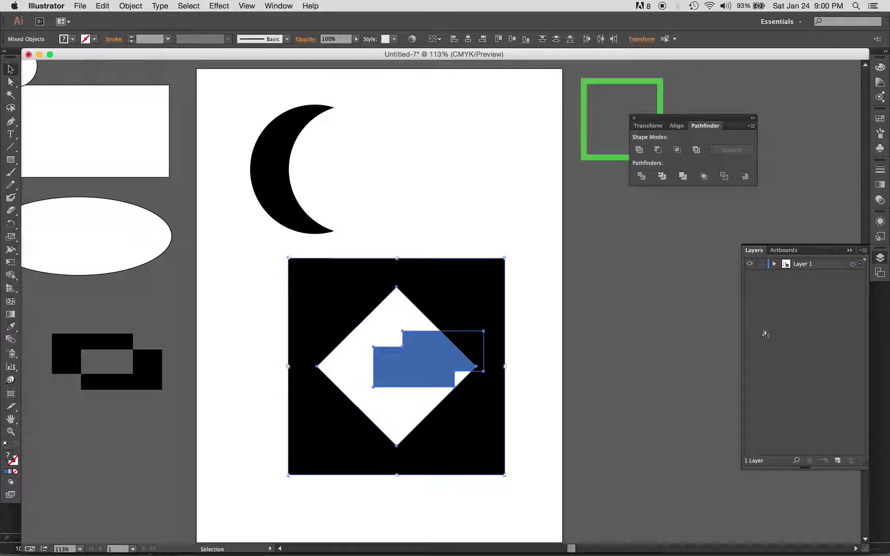
left_click(632, 376)
key("v")
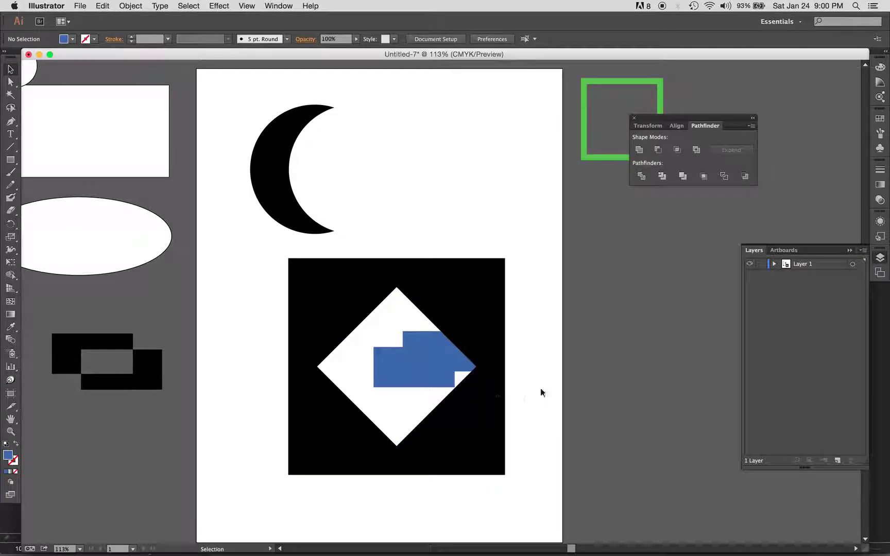
Look over the Object menu and expand then collapse Layer 1 without changing anything.
left_click(135, 5)
left_click(431, 110)
left_click(774, 263)
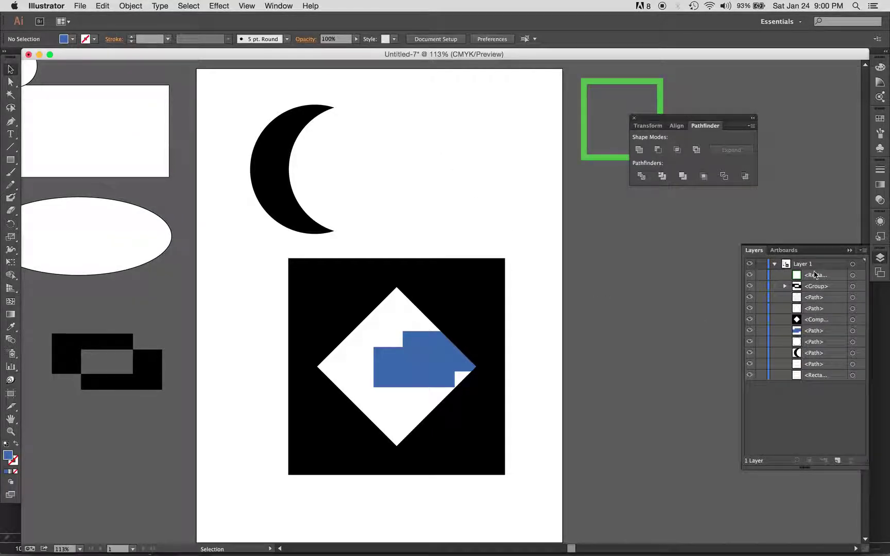
left_click(774, 264)
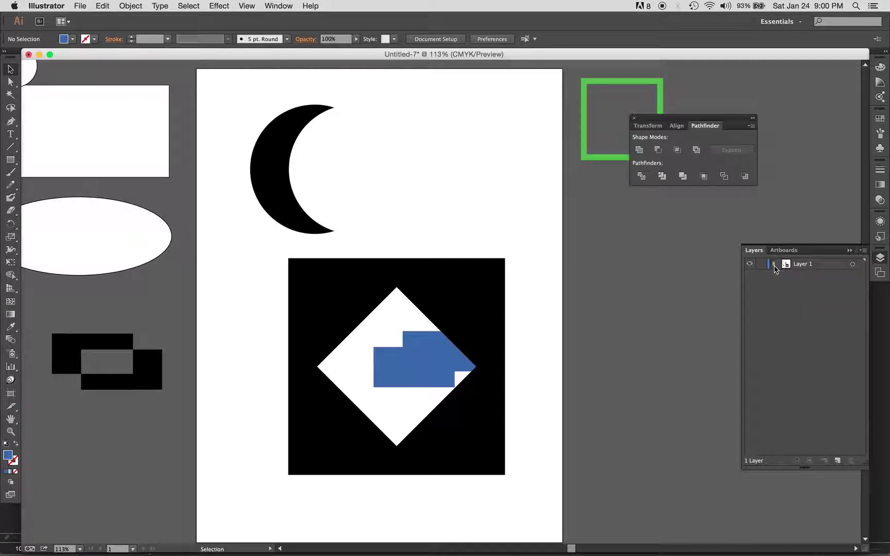
Zoom out with Cmd+- and marquee-select all the shapes left of the page.
key("super+minus")
key("super+minus")
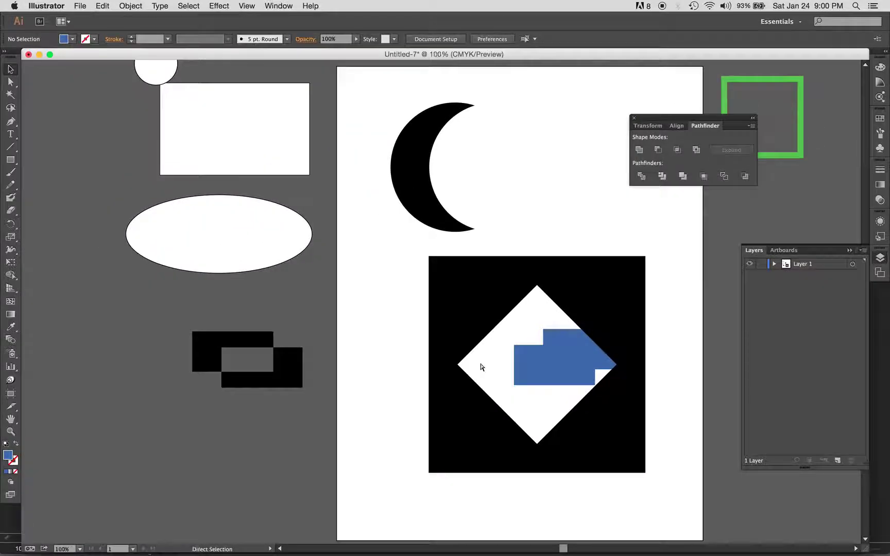
scroll(480, 367, "up", 2)
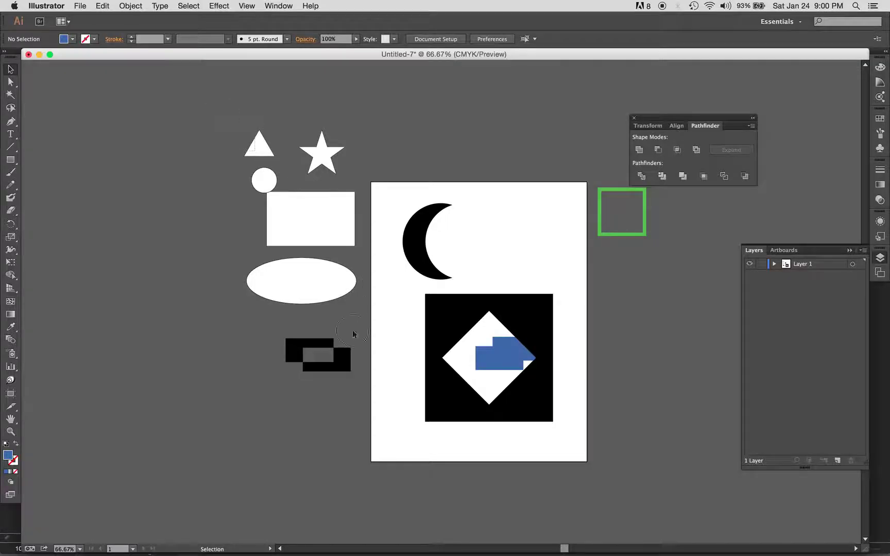
left_click(360, 382)
left_click_drag(359, 382, 312, 138)
Create Layer 2, then transfer the white shapes and black two-rectangle group beside the page onto it.
left_click(488, 148)
left_click(838, 461)
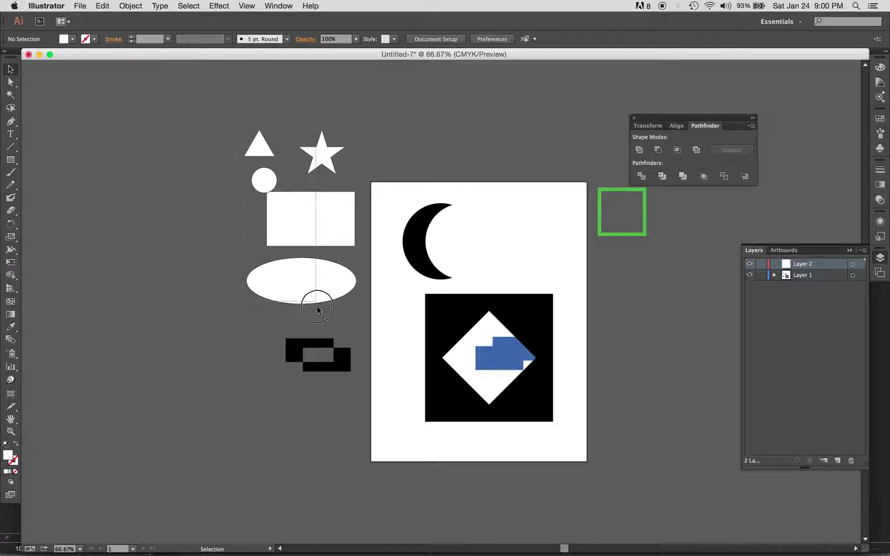
left_click_drag(317, 310, 360, 381)
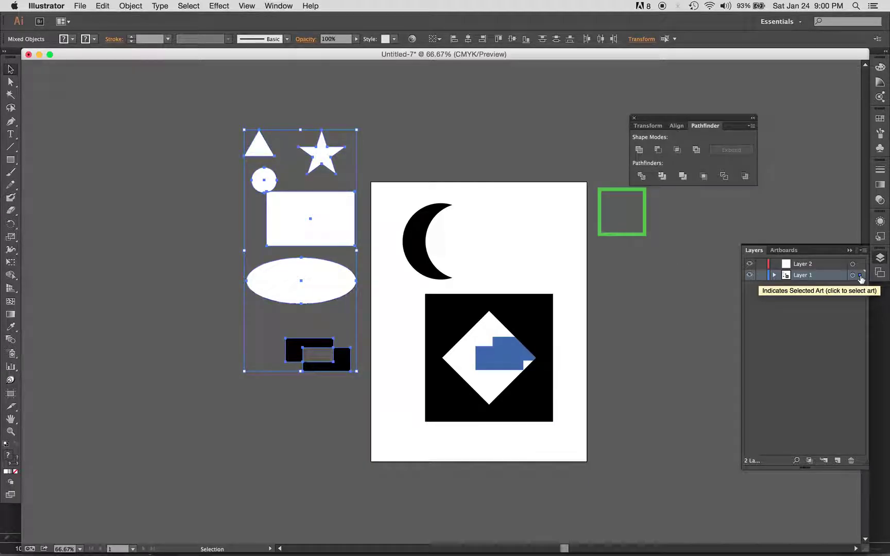
left_click(774, 277)
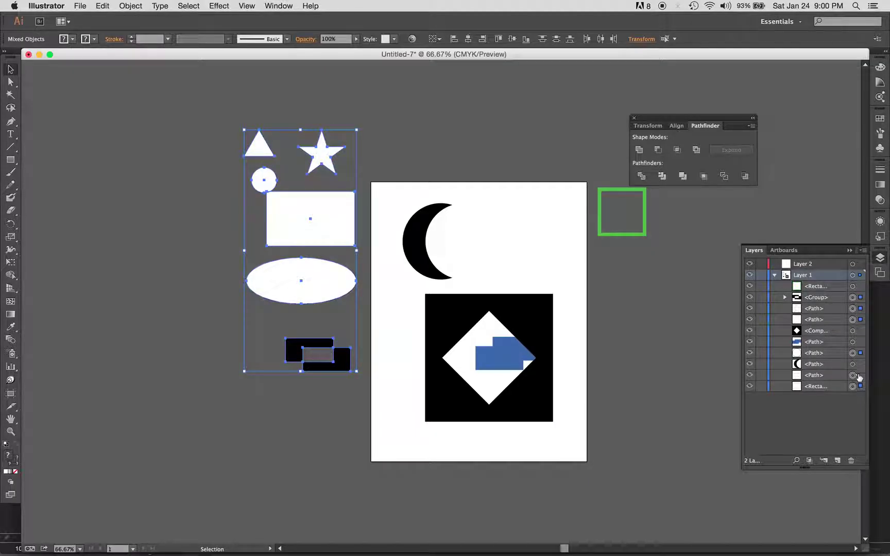
left_click(774, 275)
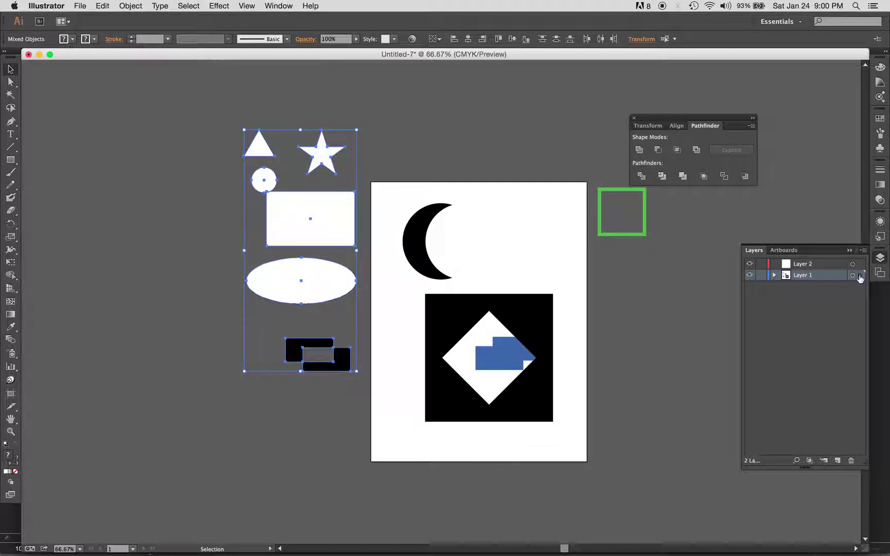
left_click_drag(860, 276, 860, 265)
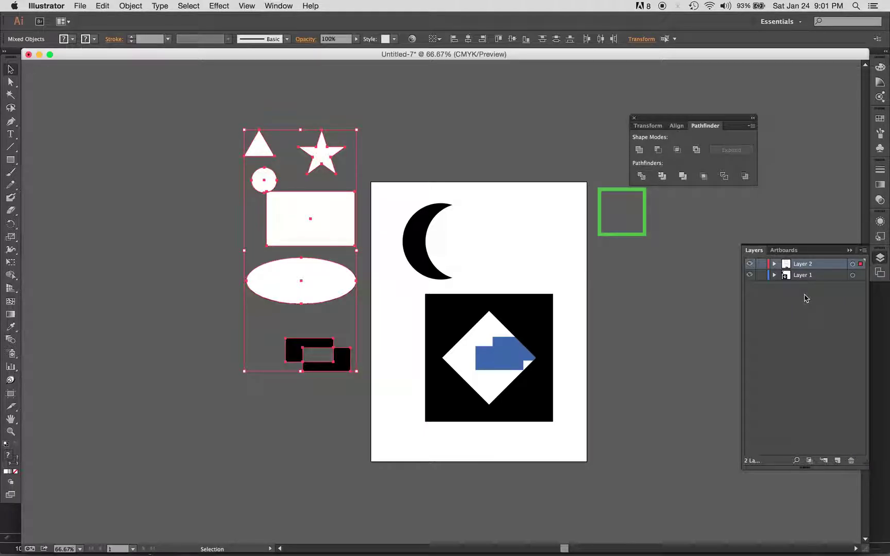
Drag Layer 2's white shapes and black group onto the page's left side, overlapping the black square.
left_click(776, 265)
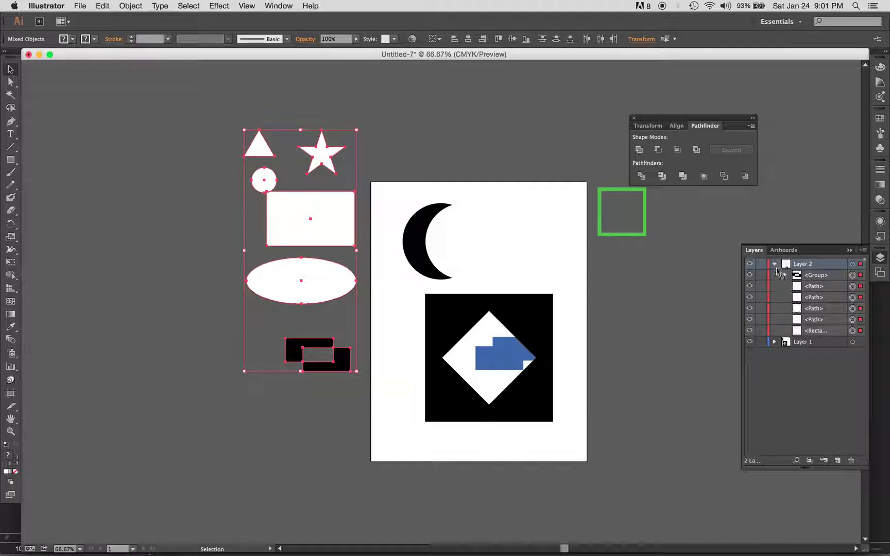
left_click(775, 264)
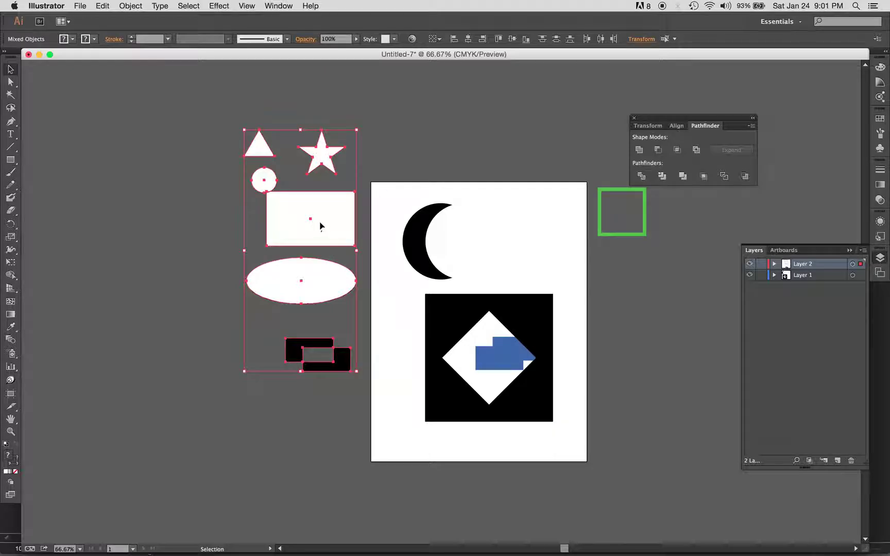
left_click_drag(322, 227, 462, 274)
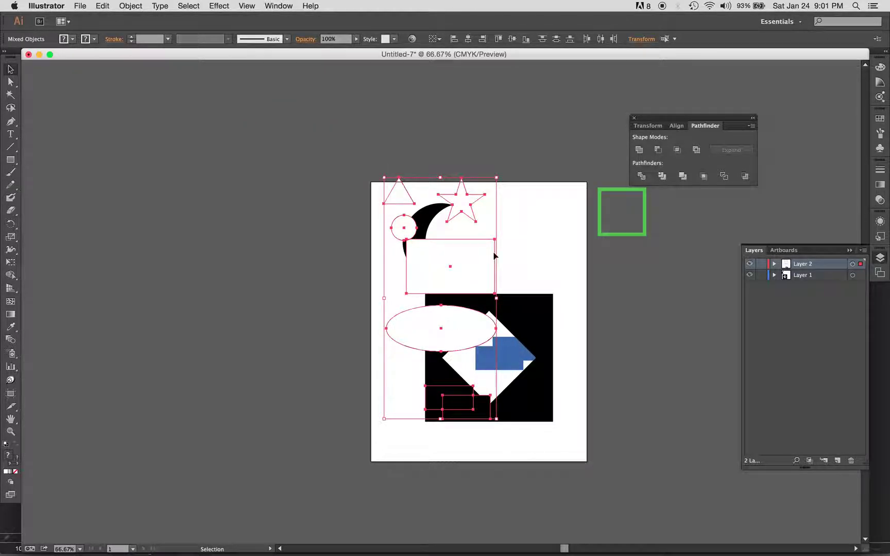
left_click(774, 265)
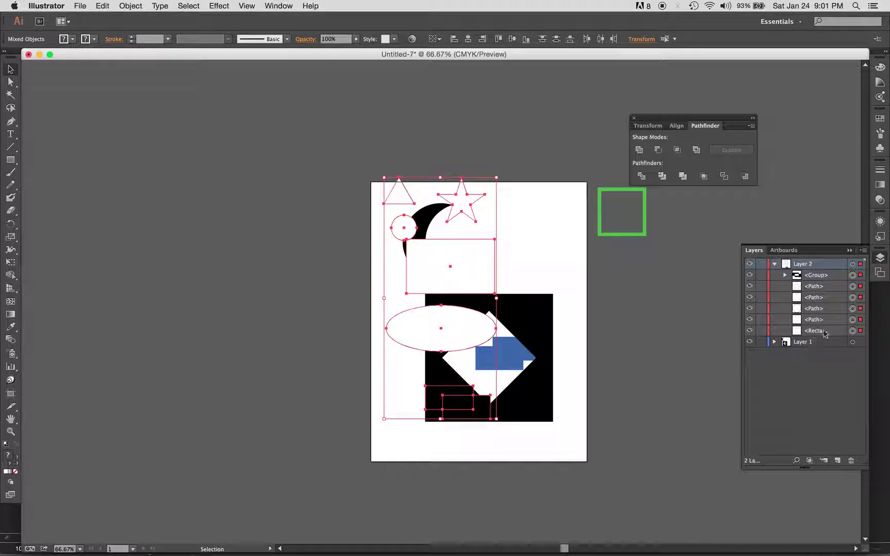
left_click(775, 264)
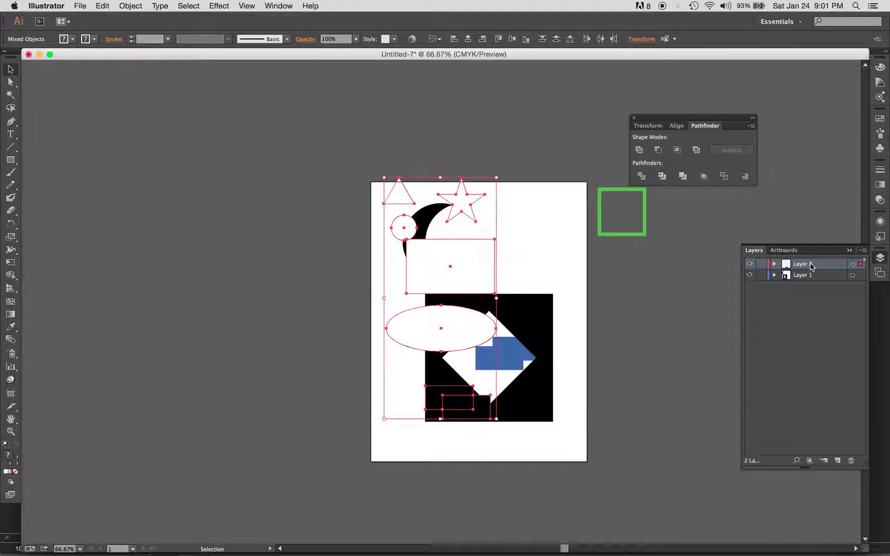
Reorder Layer 2 below Layer 1, then drag its shapes back off the artboard to the left.
left_click_drag(819, 268, 822, 278)
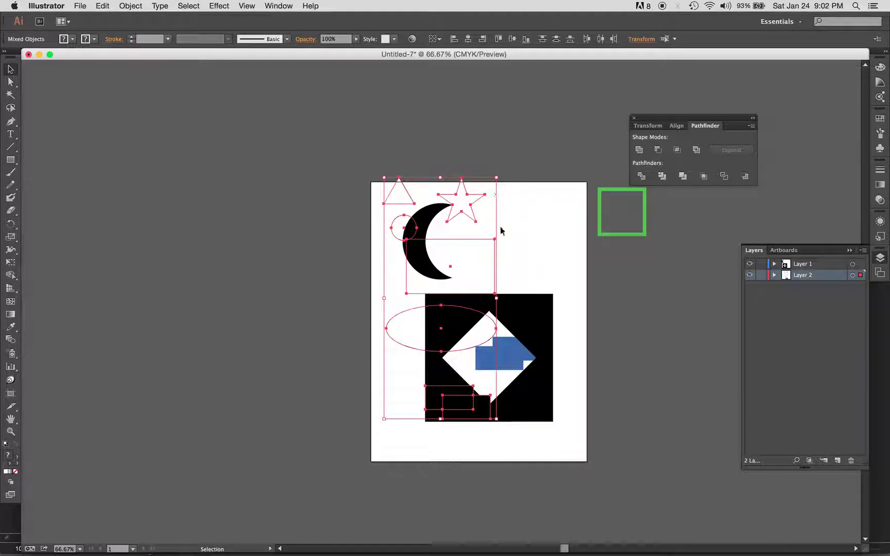
left_click_drag(469, 203, 291, 204)
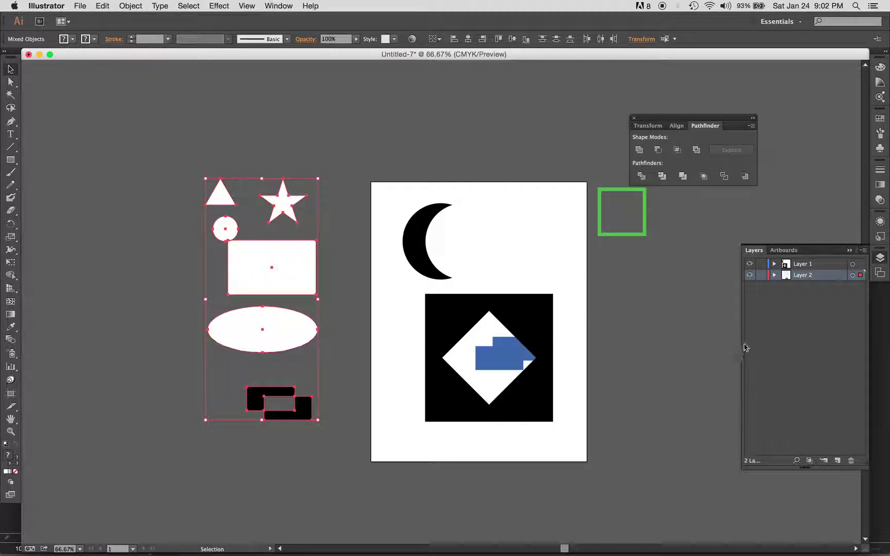
left_click_drag(278, 260, 303, 274)
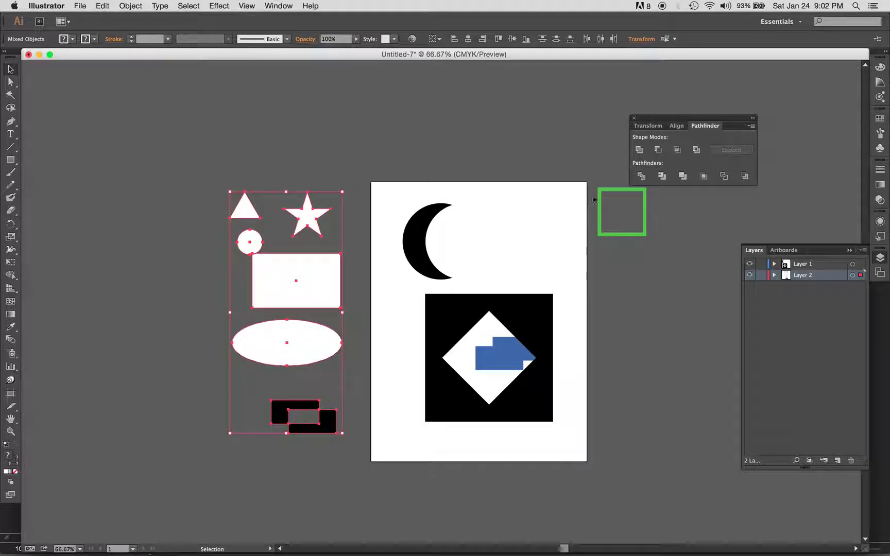
Transfer the green square and the blue diamond-filling shape to Layer 2, then turn off Layer 2's visibility.
left_click(638, 233)
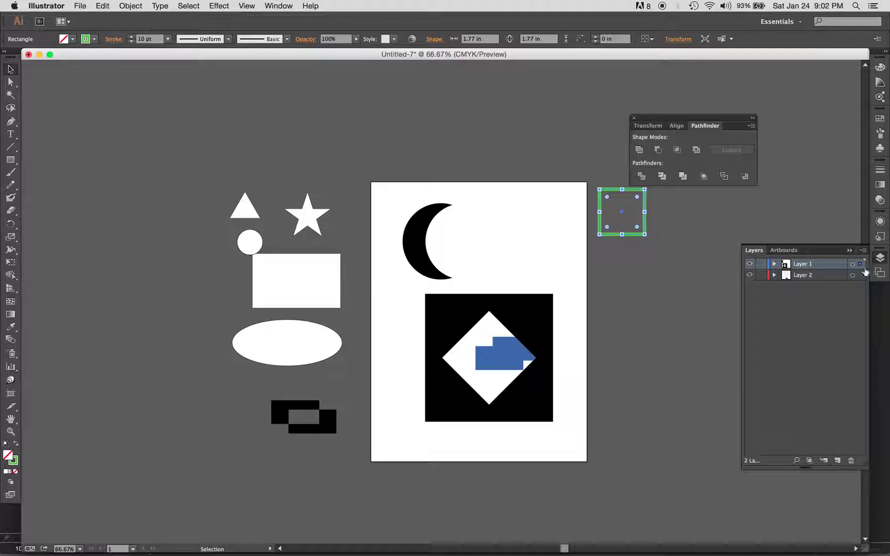
left_click_drag(860, 264, 860, 275)
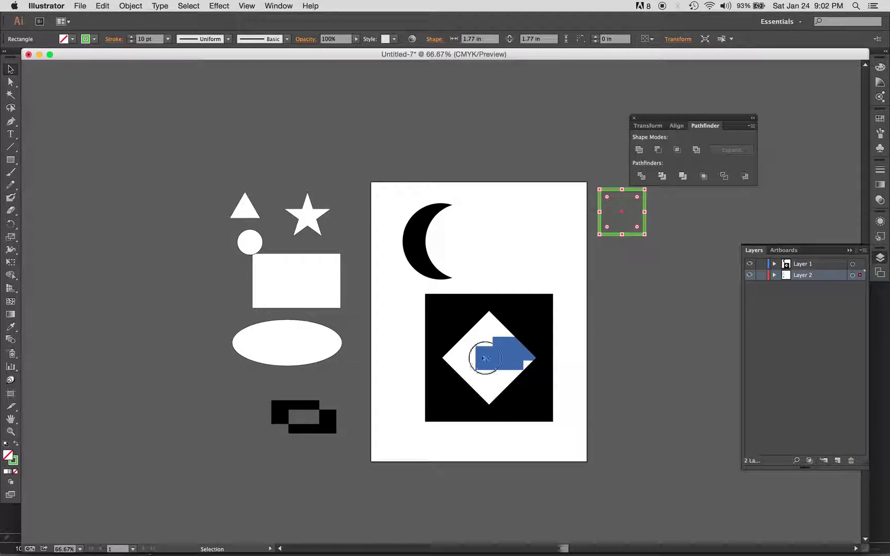
left_click(488, 354)
left_click_drag(863, 268, 859, 275)
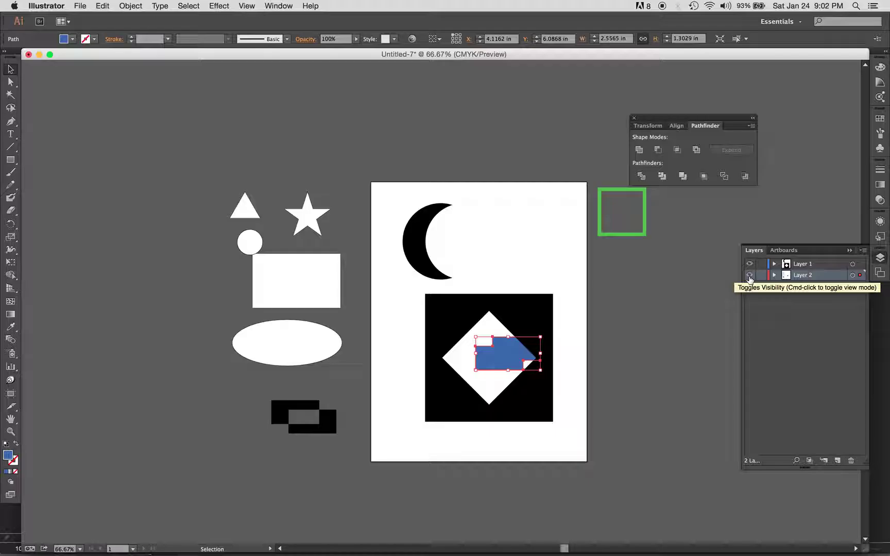
left_click(749, 276)
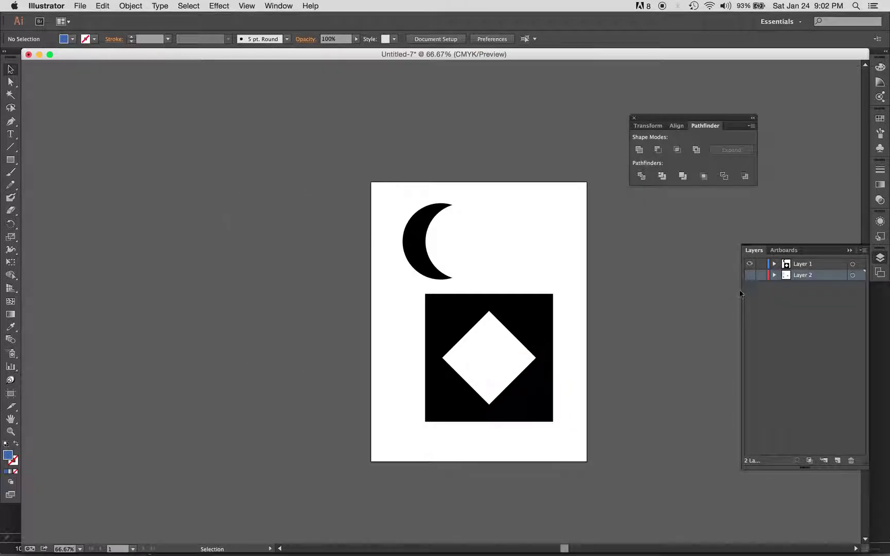
scroll(454, 403, "right", 3)
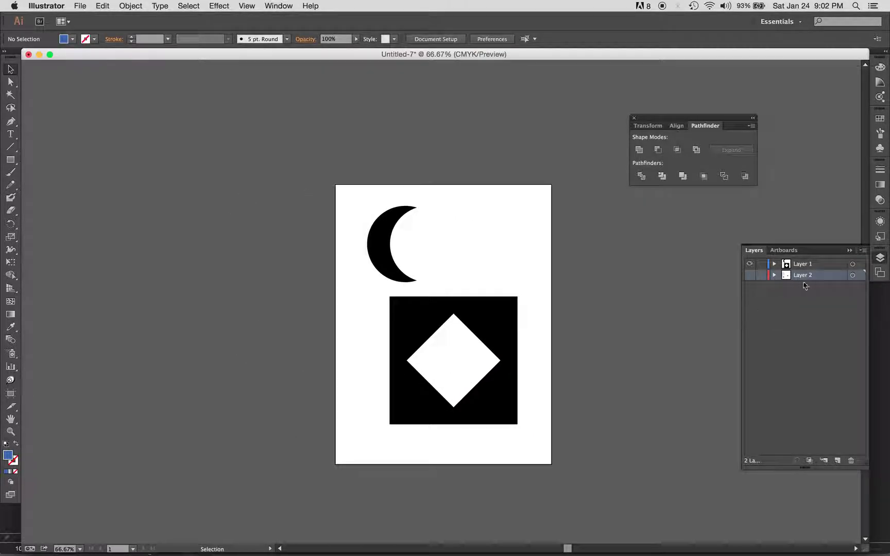
Make Layer 2 visible and locked, then nudge the diamond-holed black square slightly up-left.
left_click(750, 276)
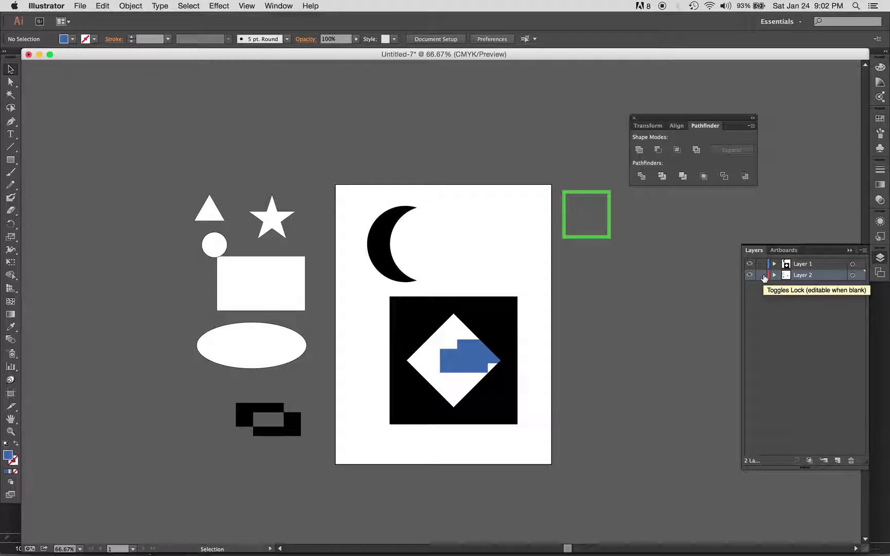
left_click(761, 275)
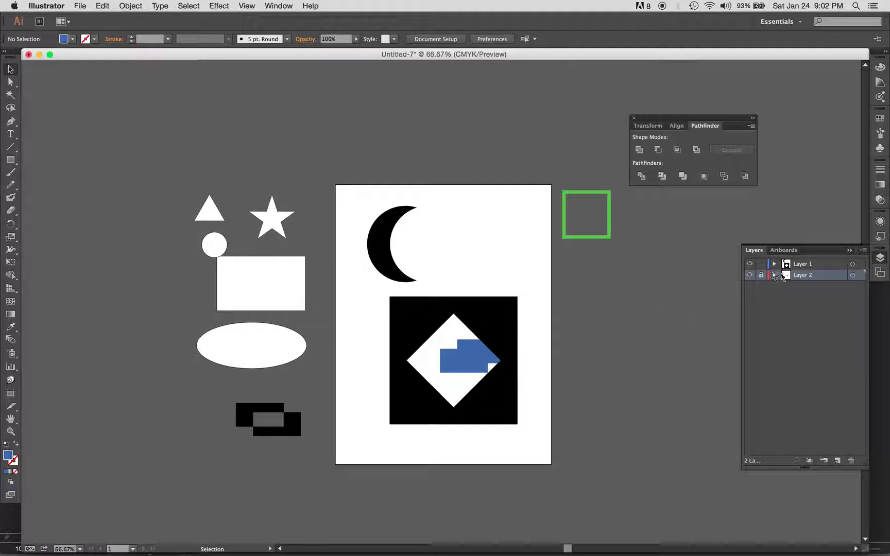
left_click_drag(335, 185, 429, 281)
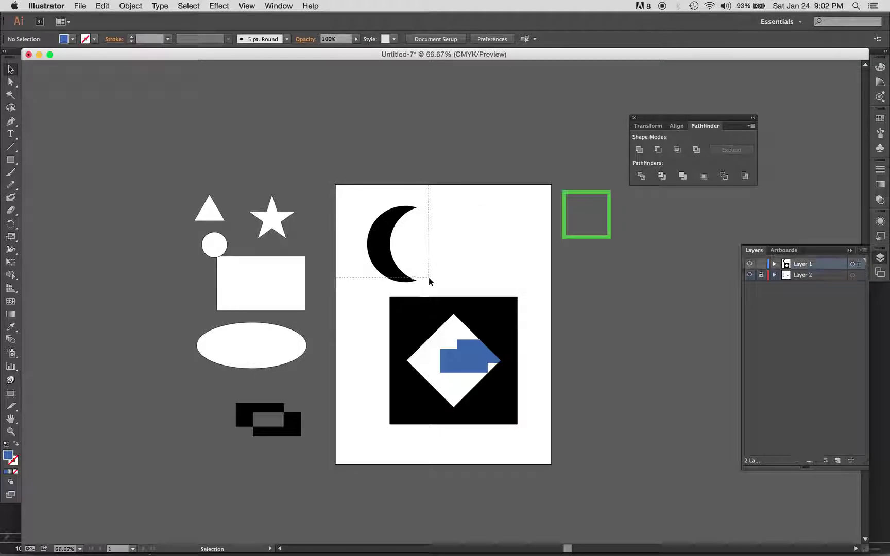
left_click_drag(534, 301, 501, 301)
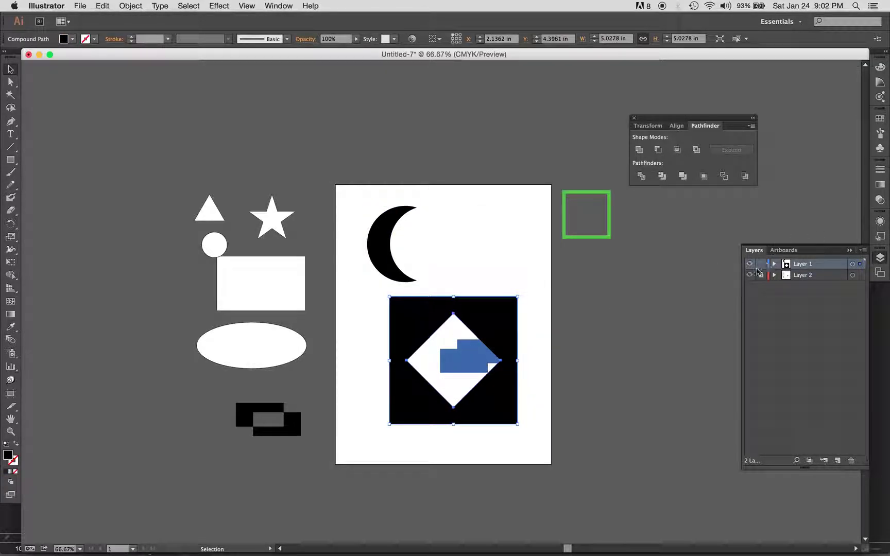
mouse_move(496, 393)
left_mouse_down()
mouse_move(527, 349)
mouse_move(494, 392)
left_mouse_up()
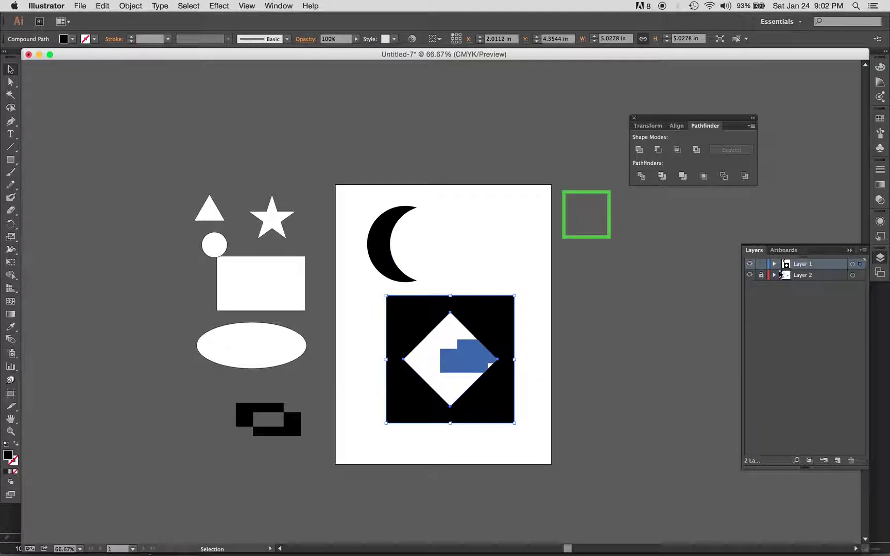